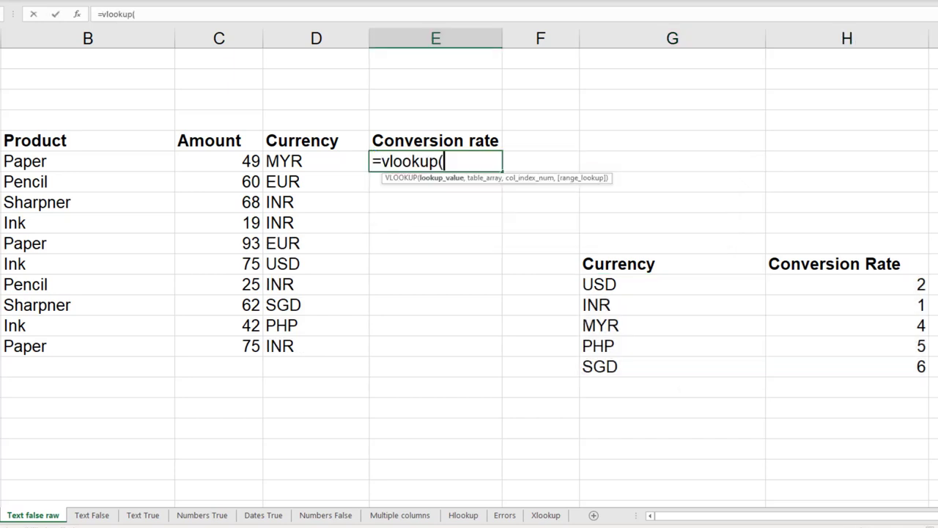
Step: Use D6 as the VLOOKUP lookup value and lock the currency table range as $G$12:$H$16
left_click(316, 161)
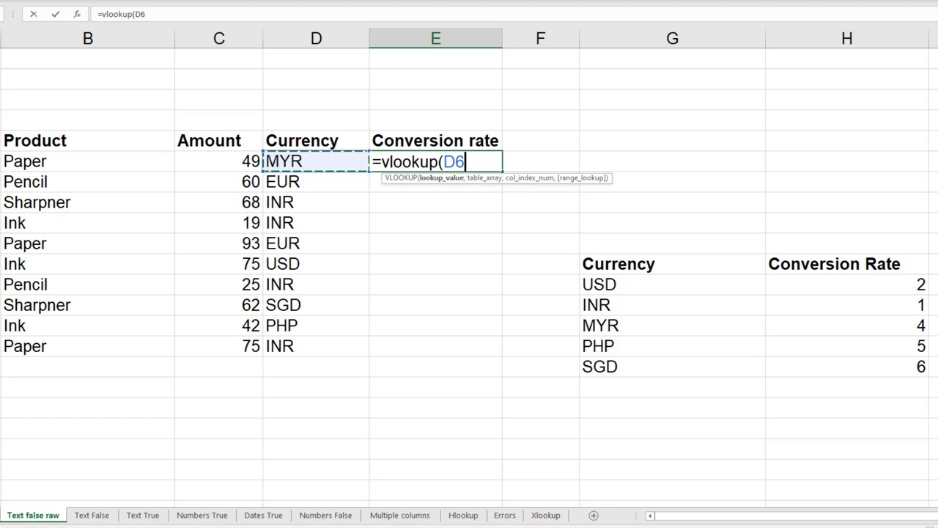
type(",")
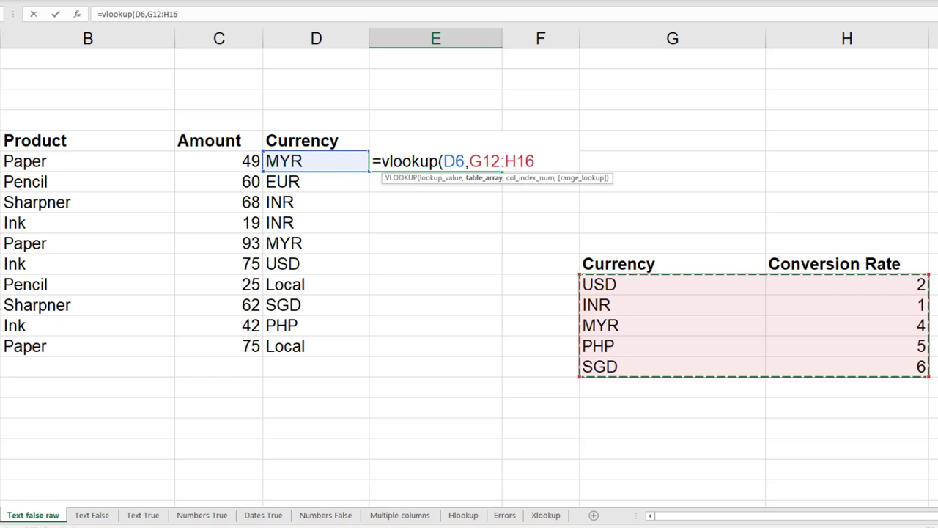
key("F4")
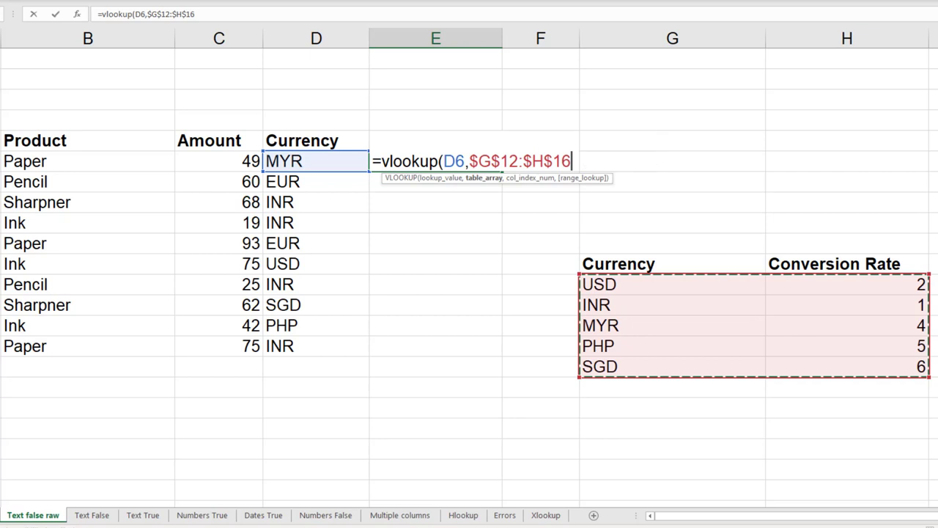
Step: Add column index 2 and exact-match 0 to E6's VLOOKUP formula
type(",")
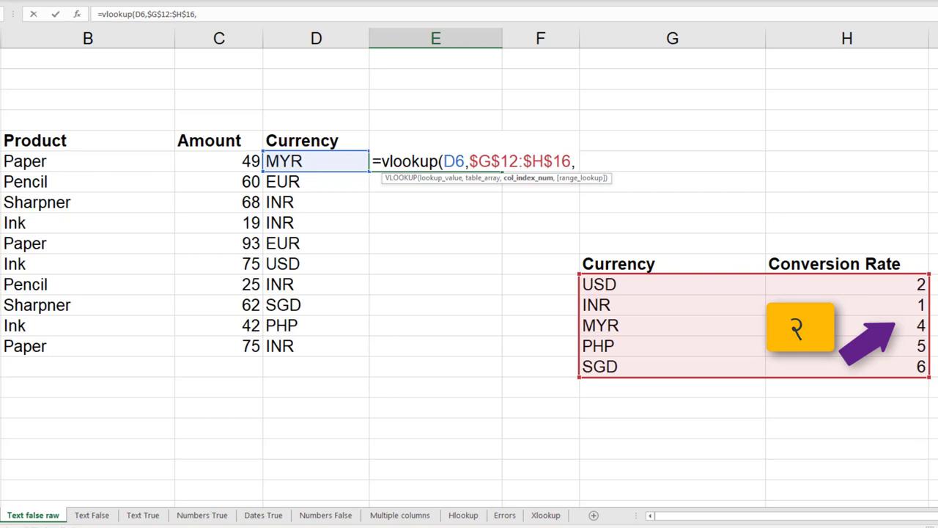
type("2")
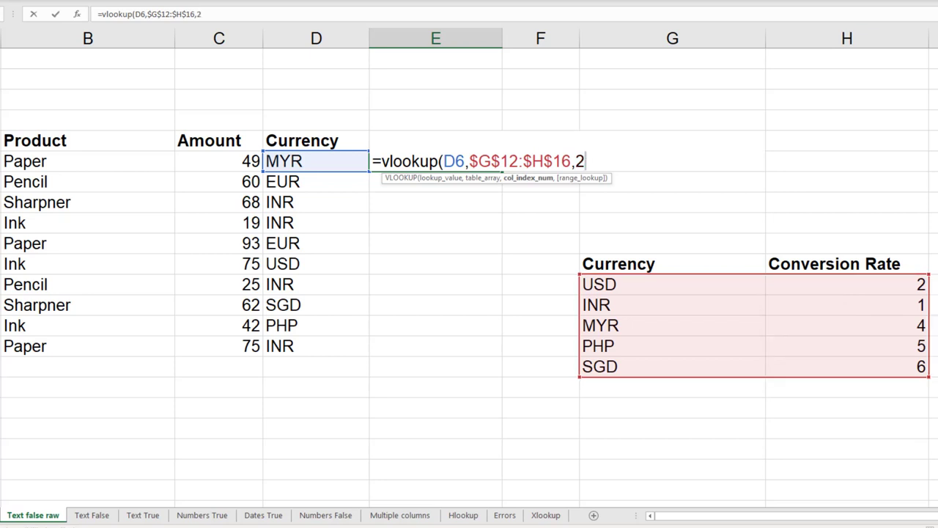
type(",")
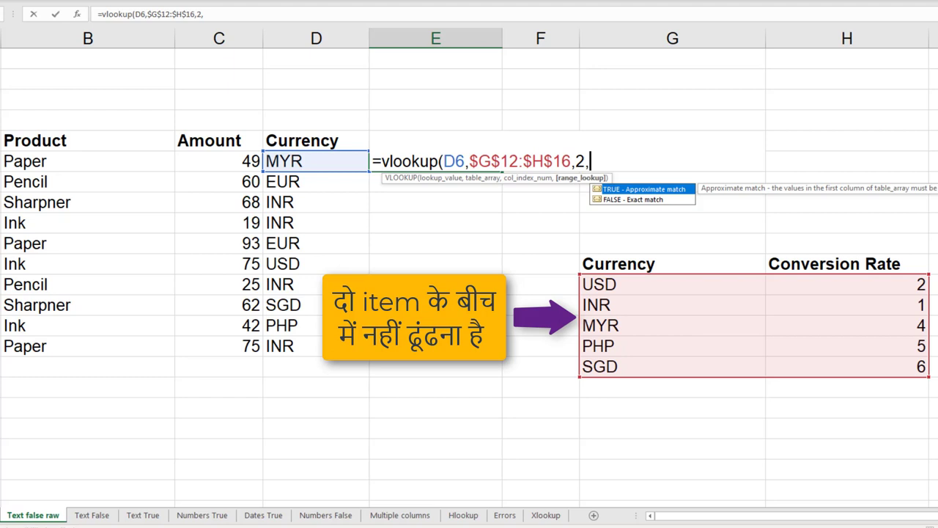
type("0")
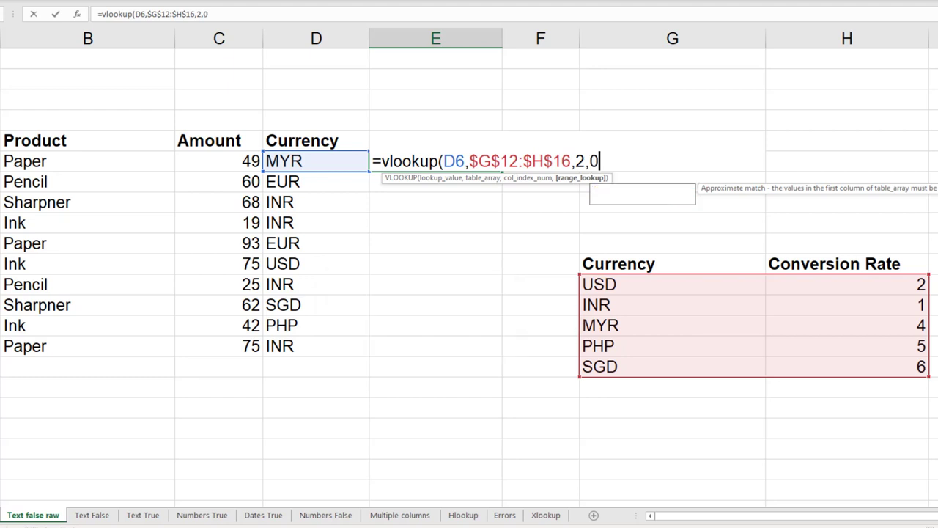
Step: Commit the VLOOKUP in E6 and fill it down the Conversion rate column
key("Return")
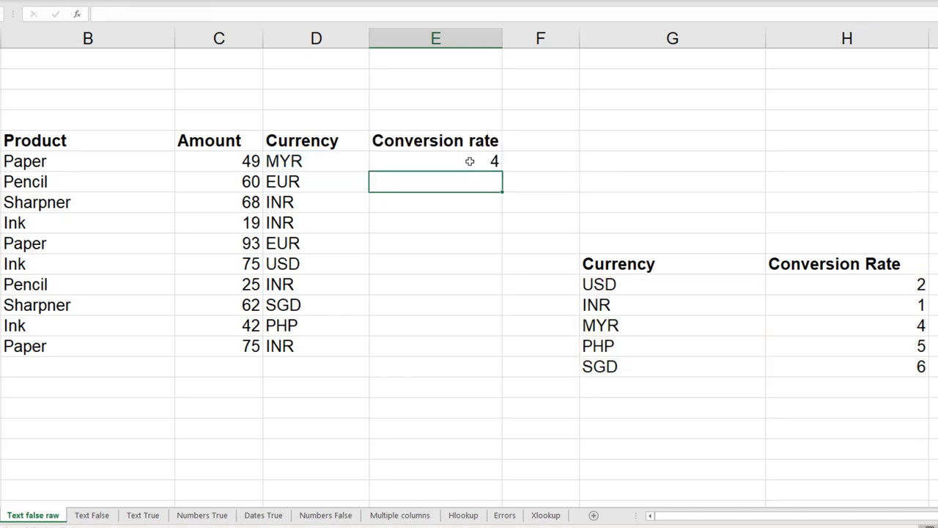
left_click(465, 155)
double_click(502, 170)
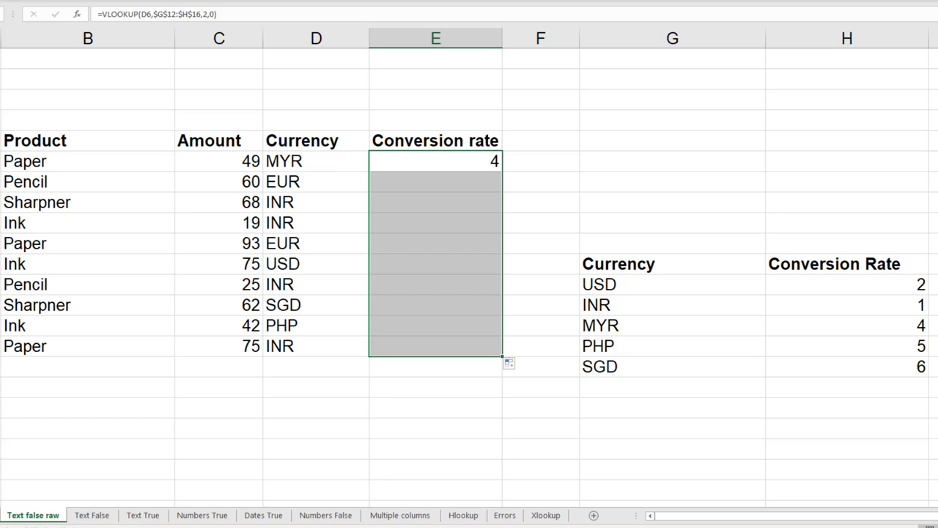
Step: Add EUR with rate 8 below SGD in the currency table
left_click(609, 385)
type("EUR")
key("Tab")
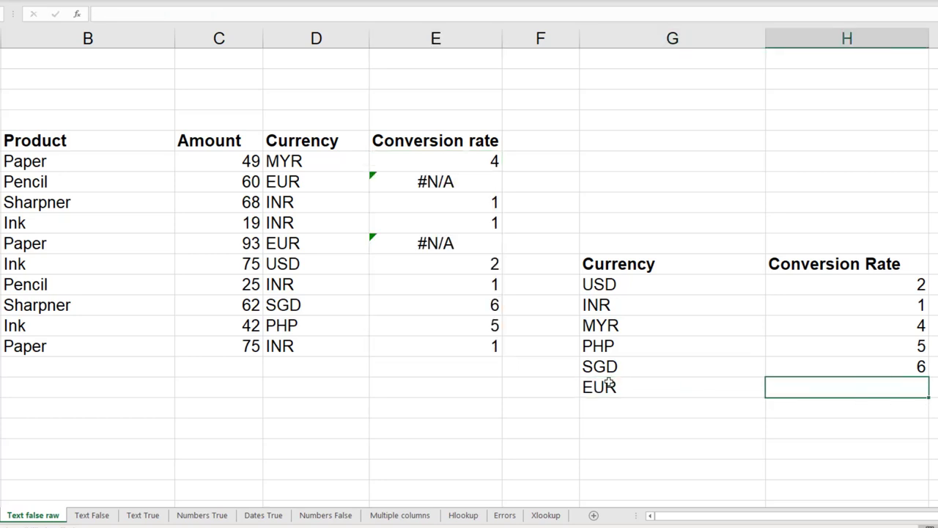
type("8")
key("Return")
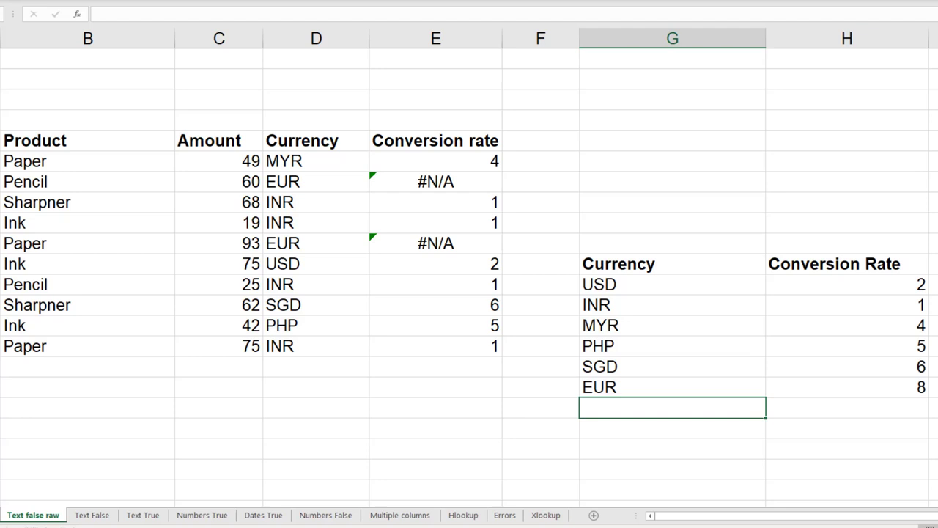
double_click(435, 181)
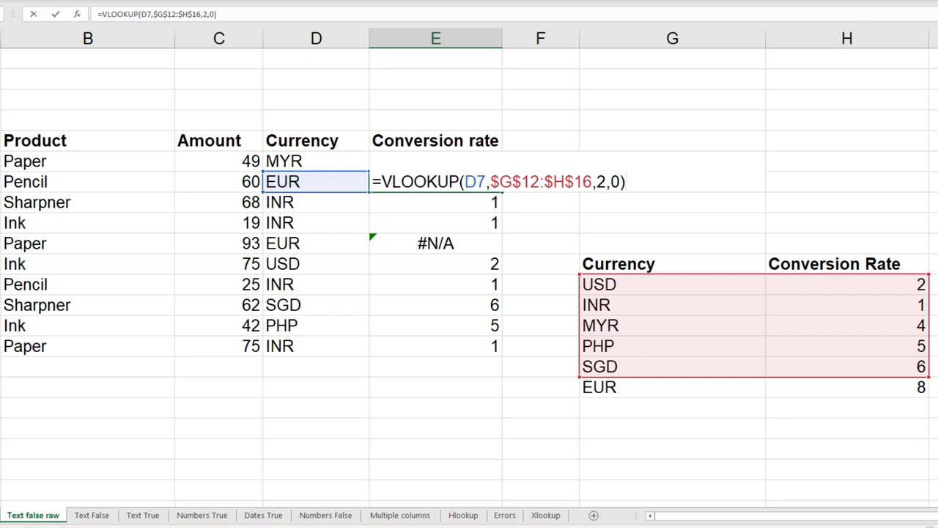
Step: Extend E7's lookup range from $H$16 to $H$17 so Pencil's EUR rate shows 8
left_click(593, 182)
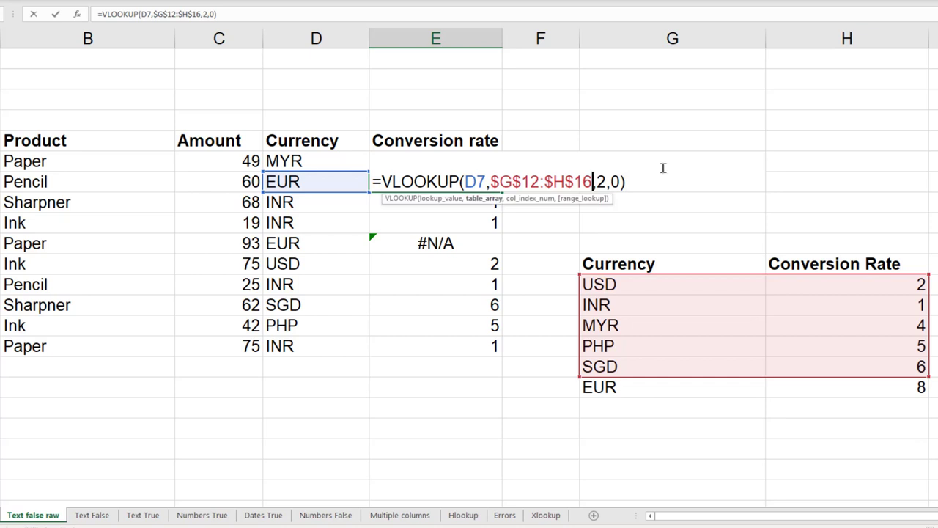
key("BackSpace")
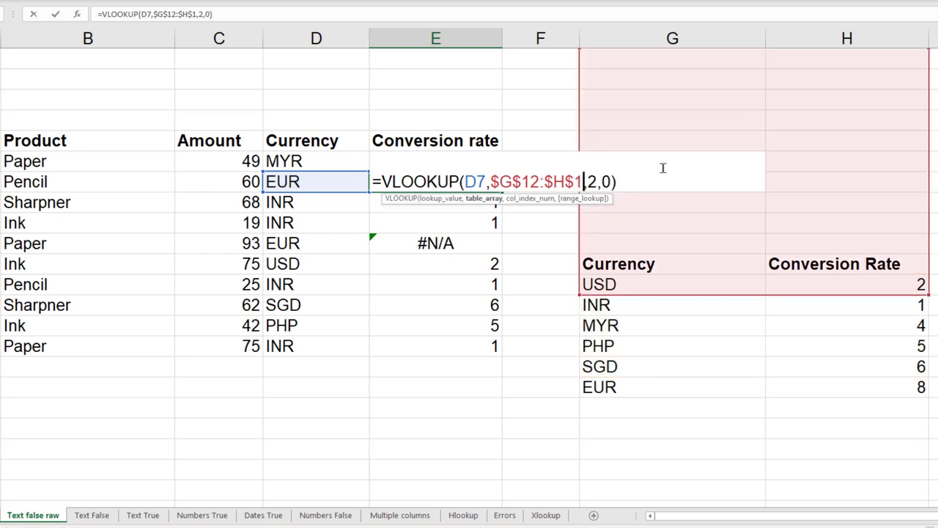
type("7")
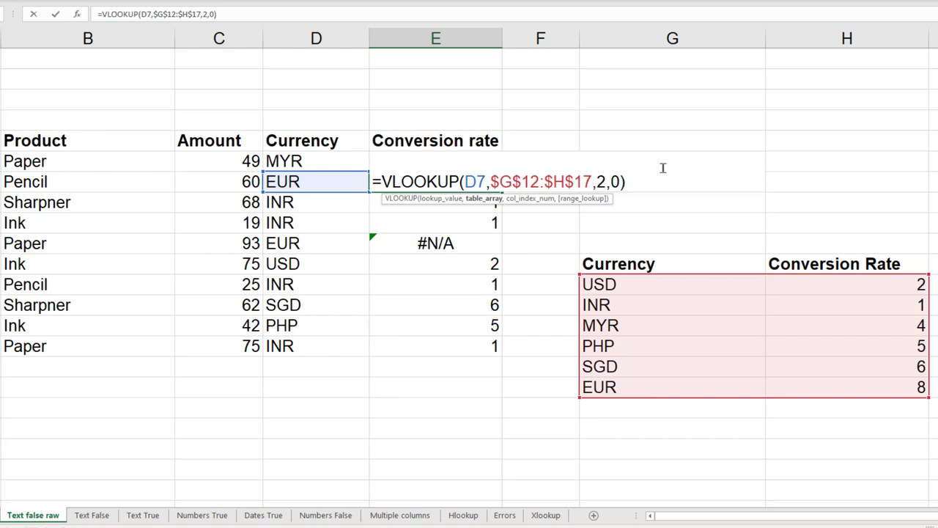
key("Return")
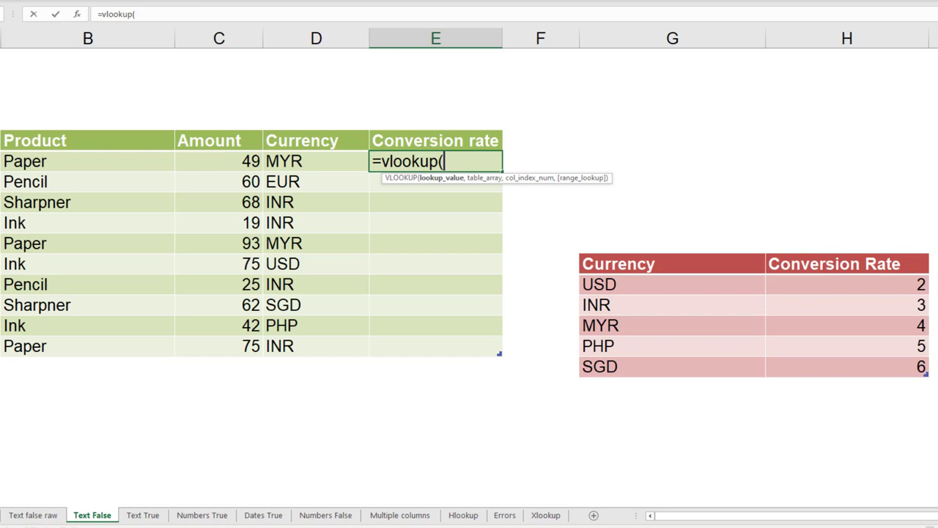
key("Left")
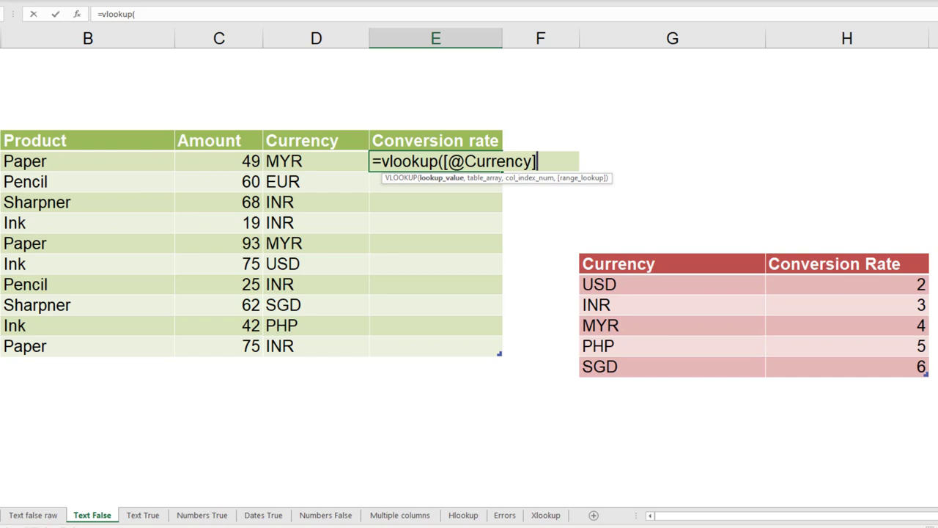
type(",")
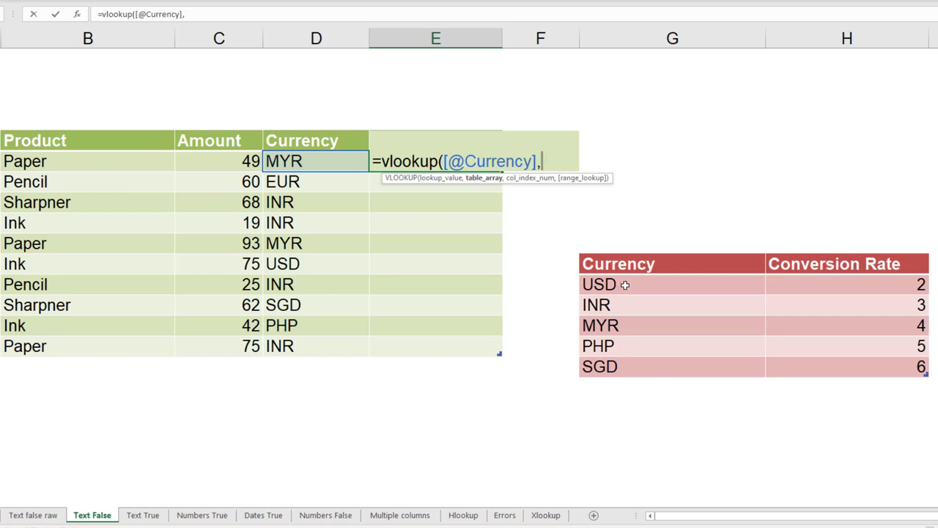
mouse_move(624, 285)
left_mouse_down()
mouse_move(806, 317)
mouse_move(865, 361)
left_mouse_up()
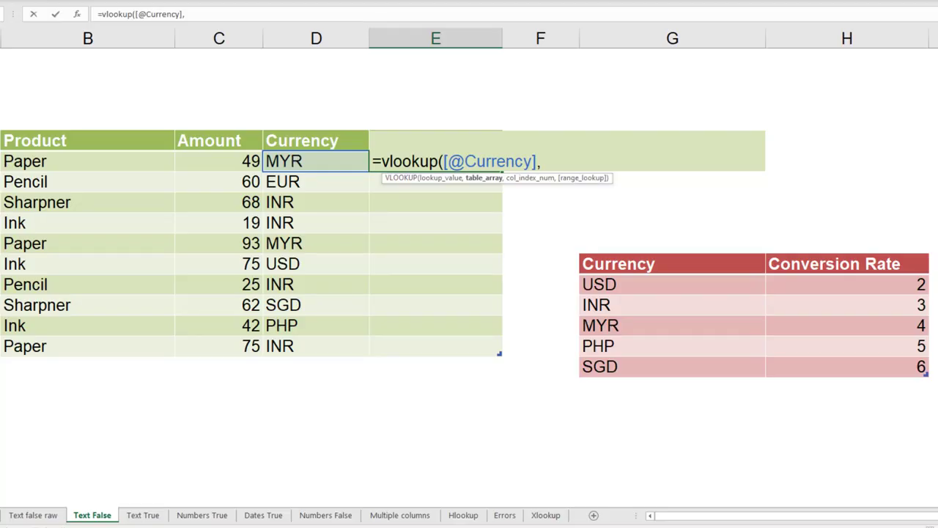
Step: Finish the VLOOKUP on CurrencyMaster with column 2 and exact match 0 for the whole column
type("cur")
key("Tab")
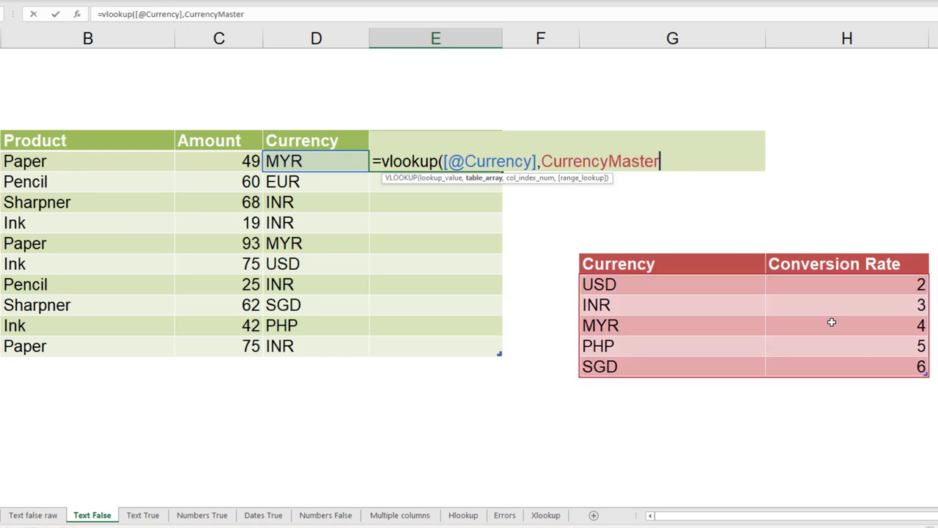
type(",2")
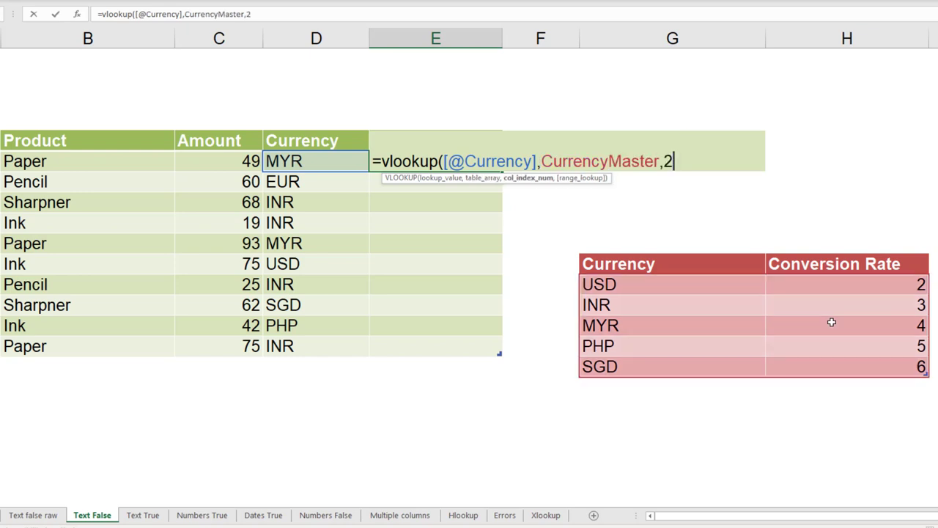
type(",")
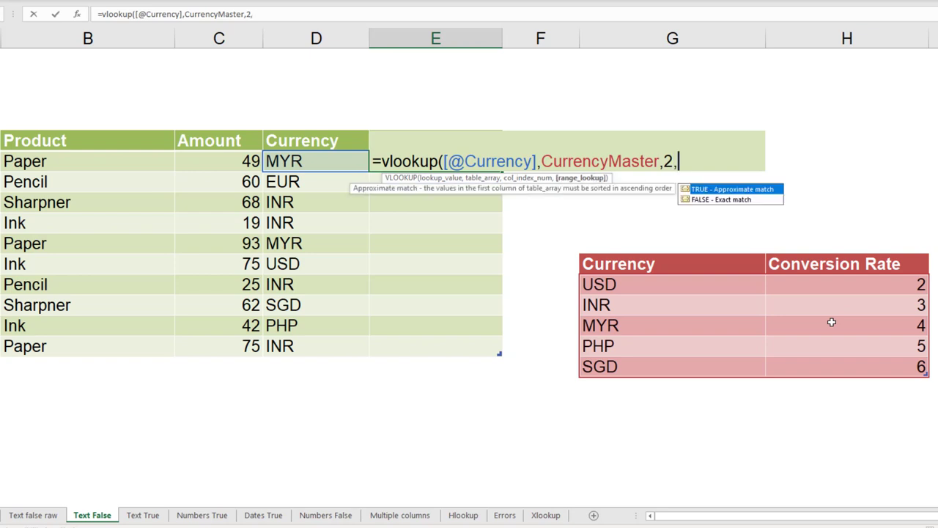
type("0)")
key("Return")
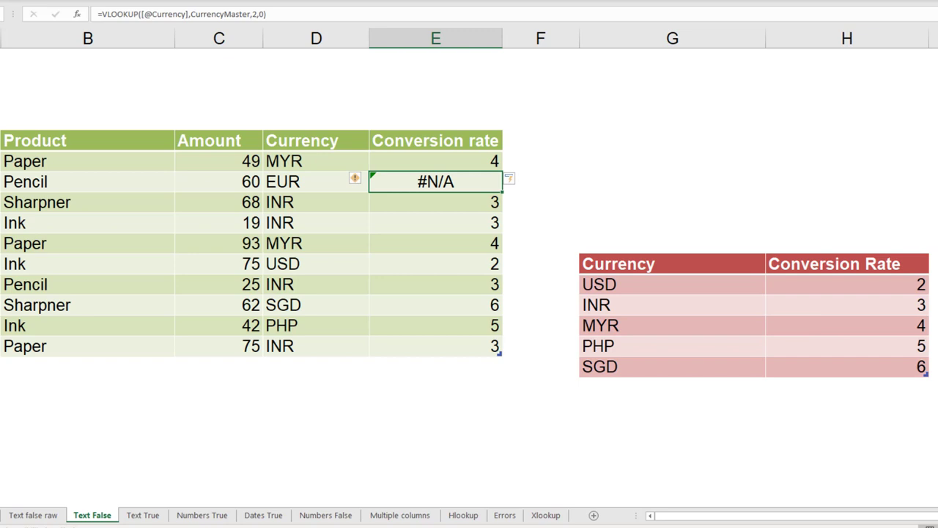
Step: Add EUR with rate 8 below SGD in CurrencyMaster
left_click(673, 387)
type("EUR")
key("Tab")
type("8")
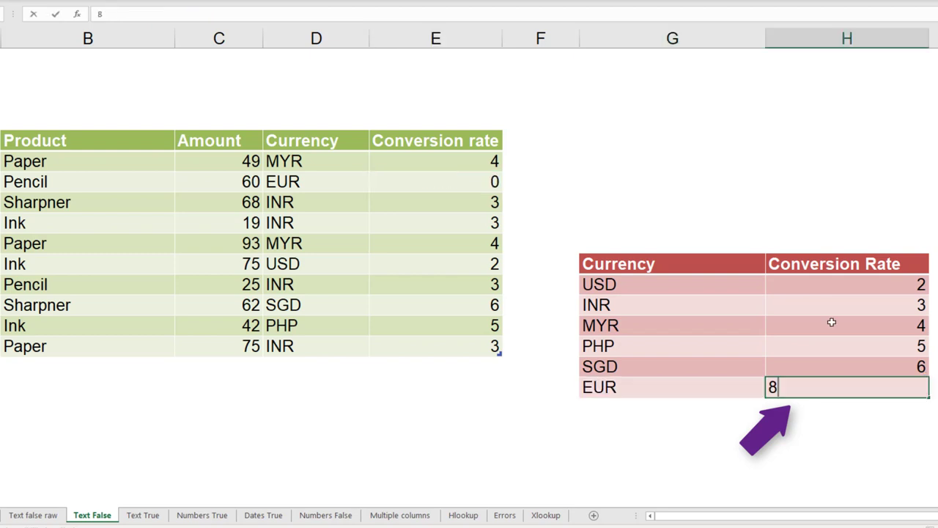
key("Return")
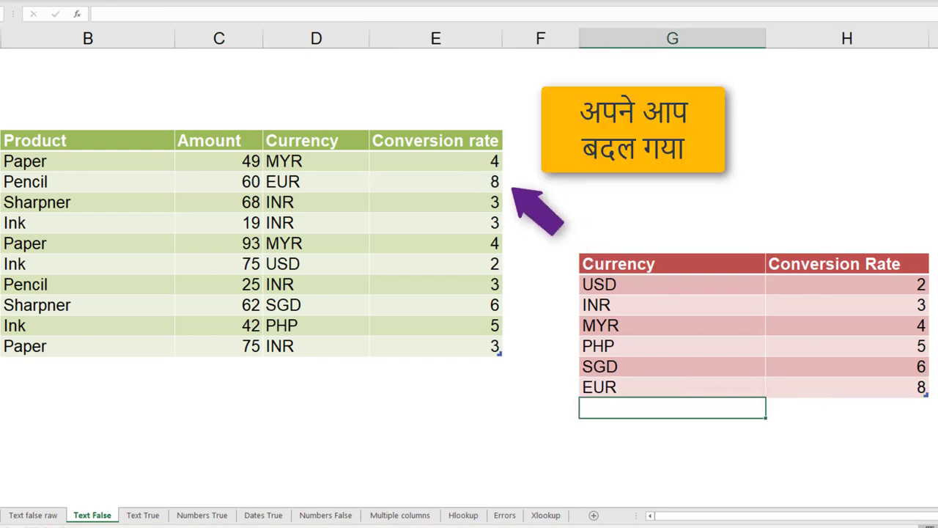